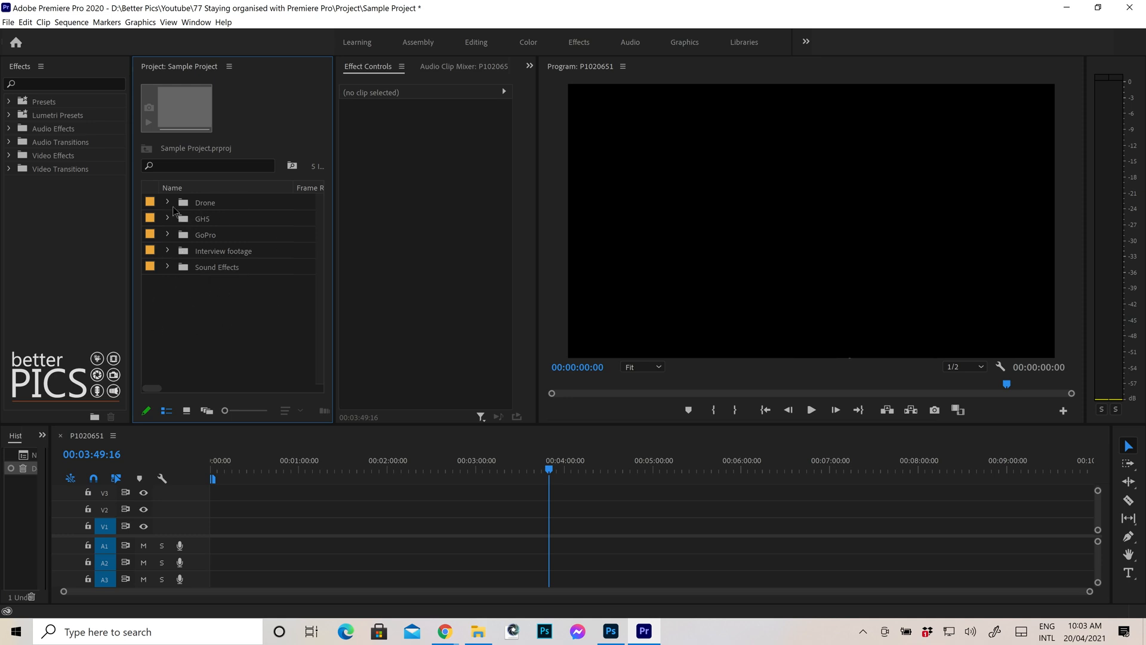
# Expand and collapse the Drone, GHS and GoPro bins to review their contents.
pyautogui.click(167, 203)
pyautogui.click(167, 203)
pyautogui.click(167, 218)
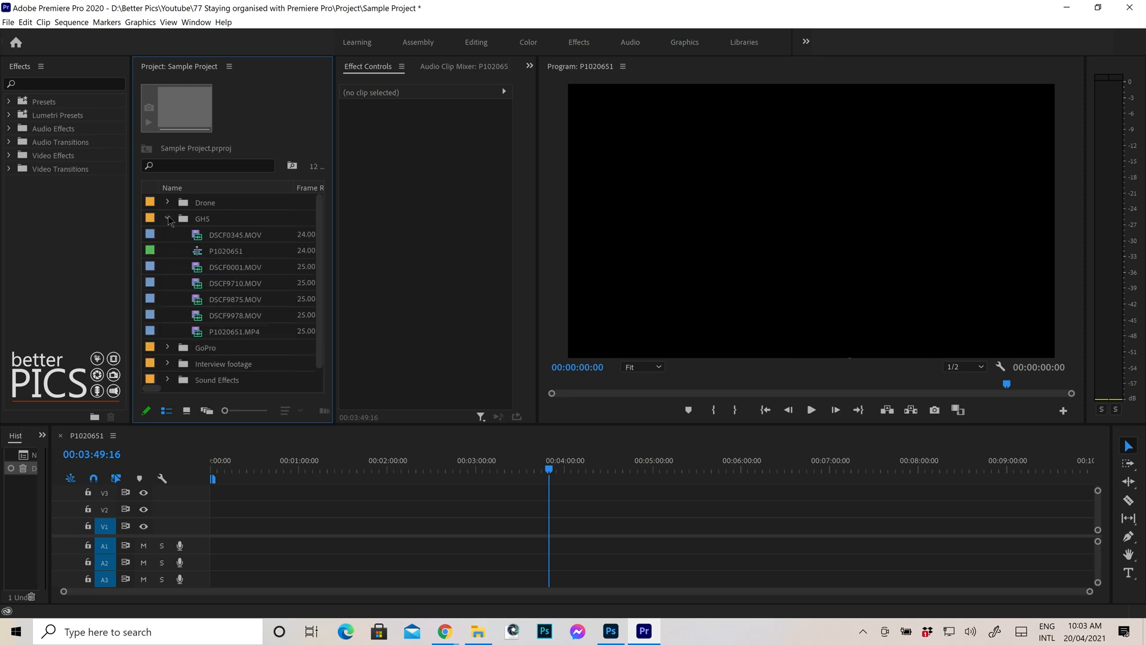
pyautogui.click(167, 218)
pyautogui.click(167, 235)
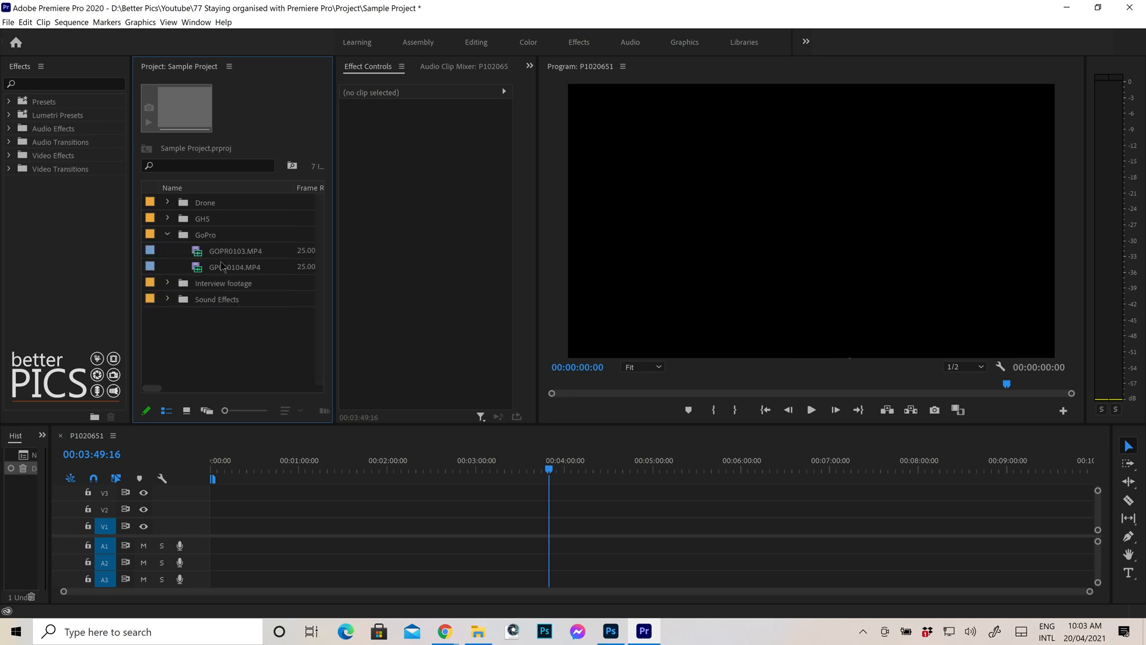
pyautogui.click(169, 233)
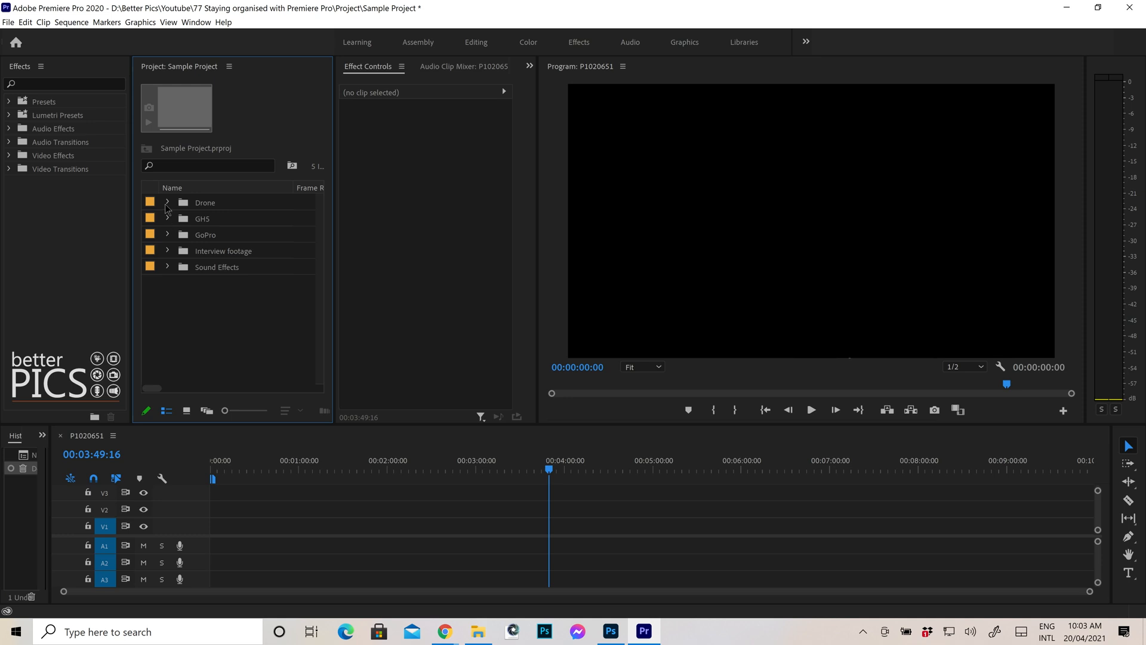
# Select the Drone bin with all its clips and set their label colour to Mango.
pyautogui.click(168, 204)
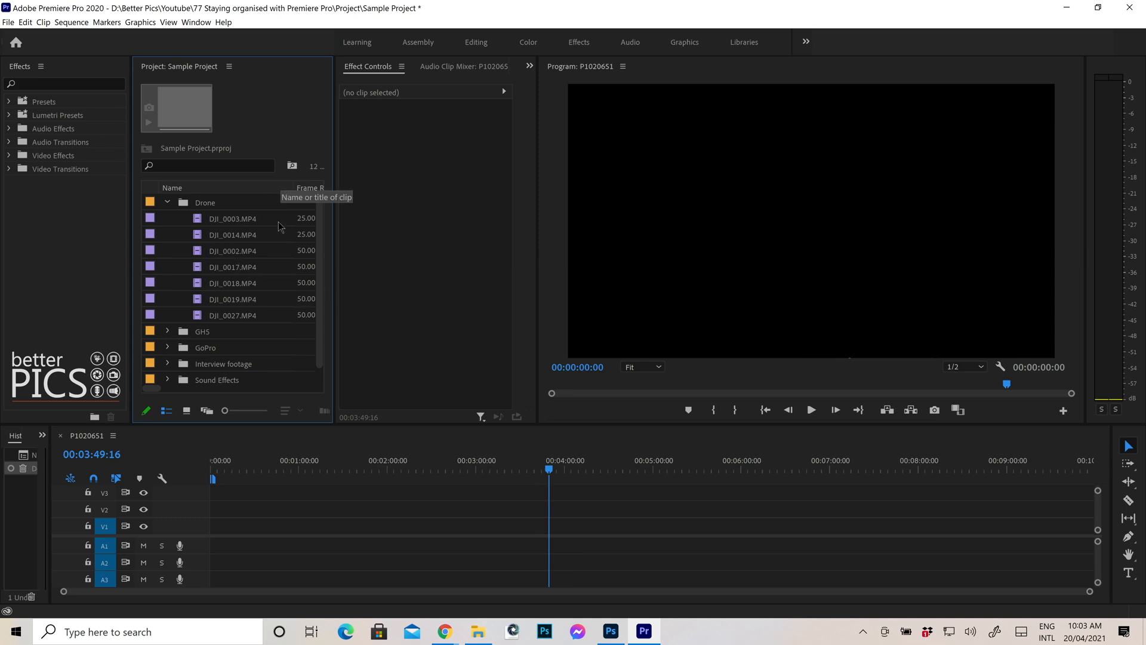
pyautogui.click(220, 317)
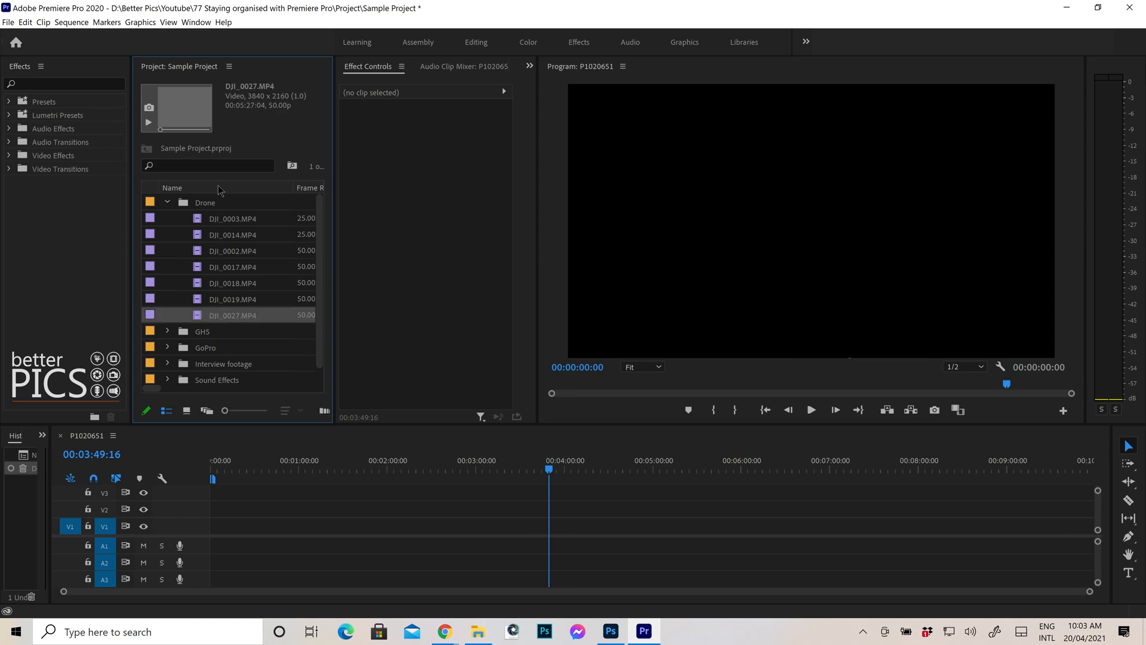
pyautogui.keyDown('shift'); pyautogui.click(185, 209); pyautogui.keyUp('shift')
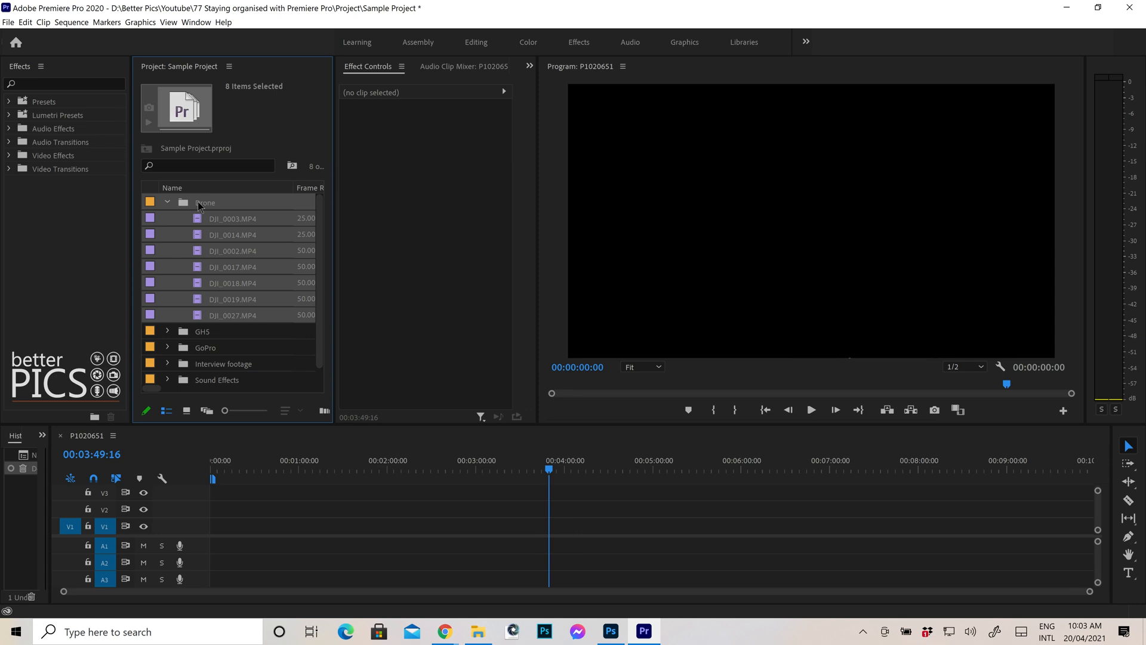
pyautogui.rightClick(199, 202)
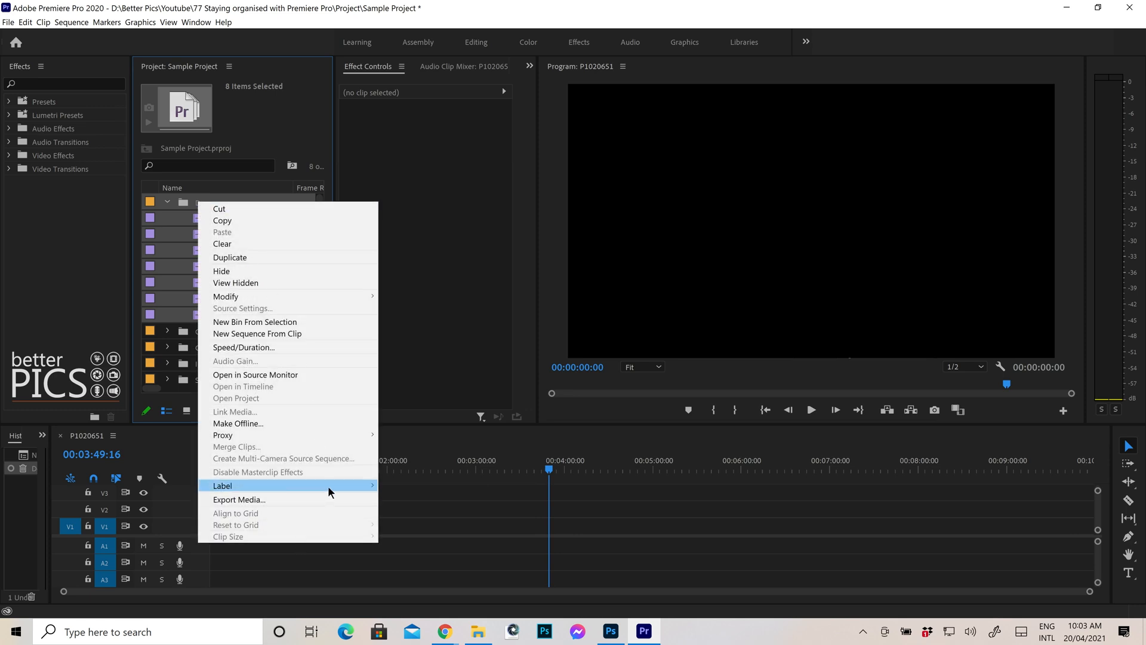
pyautogui.moveTo(327, 485)
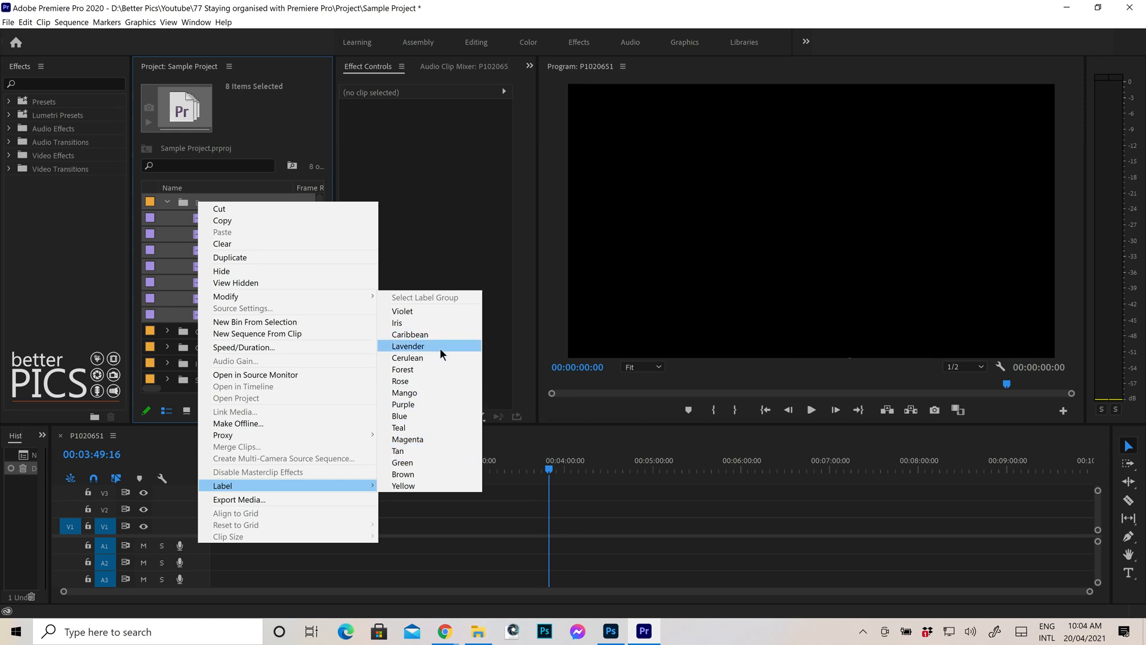
pyautogui.click(435, 391)
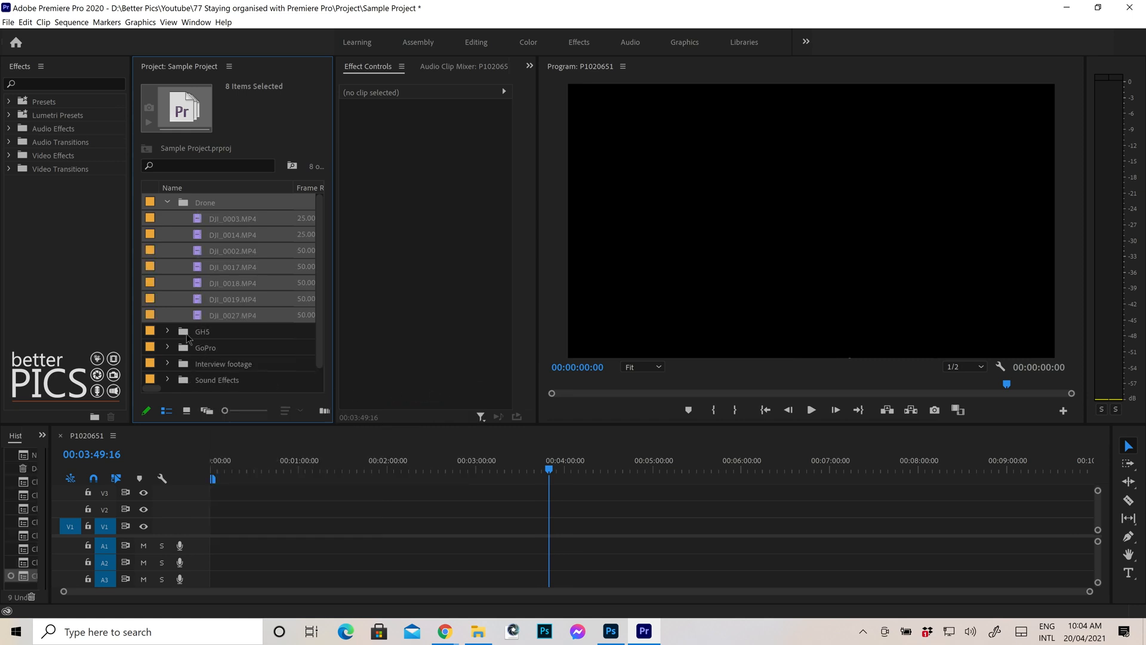
# Select the GHS bin with all its clips and set their label colour to Magenta.
pyautogui.click(168, 332)
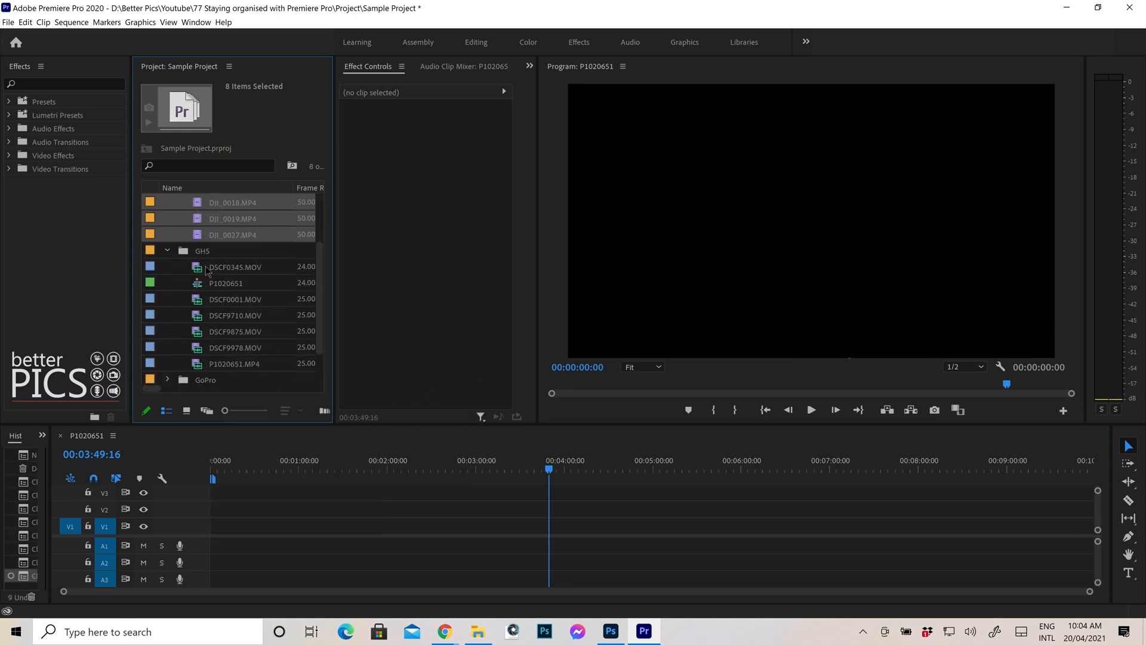
pyautogui.click(206, 253)
pyautogui.keyDown('shift'); pyautogui.click(228, 362); pyautogui.keyUp('shift')
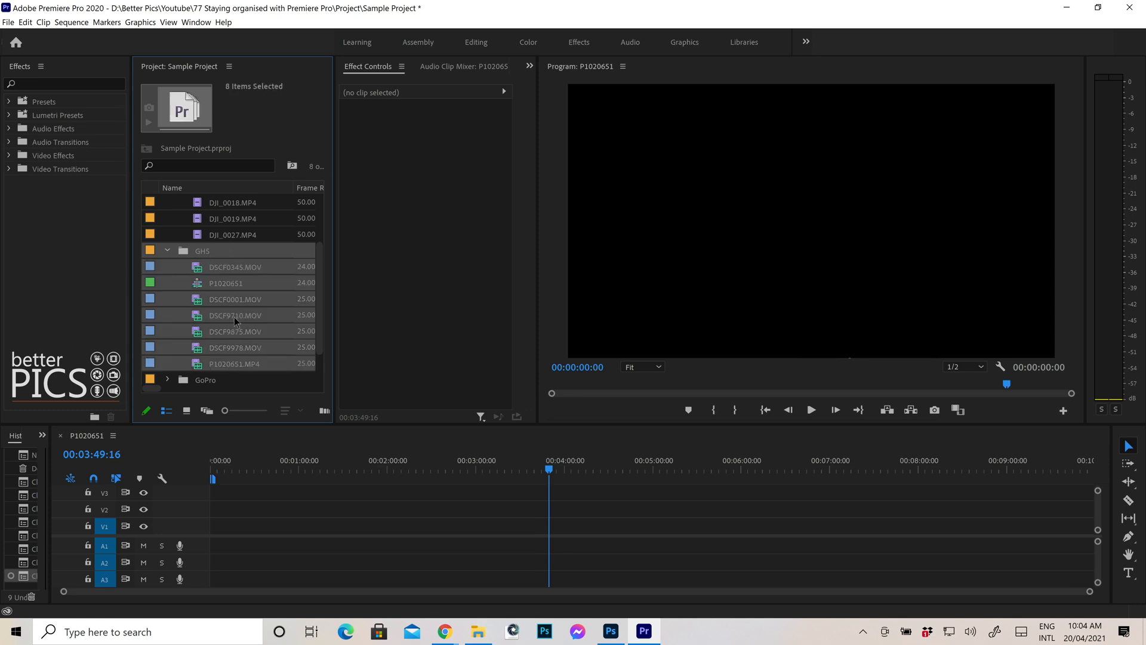
pyautogui.rightClick(233, 313)
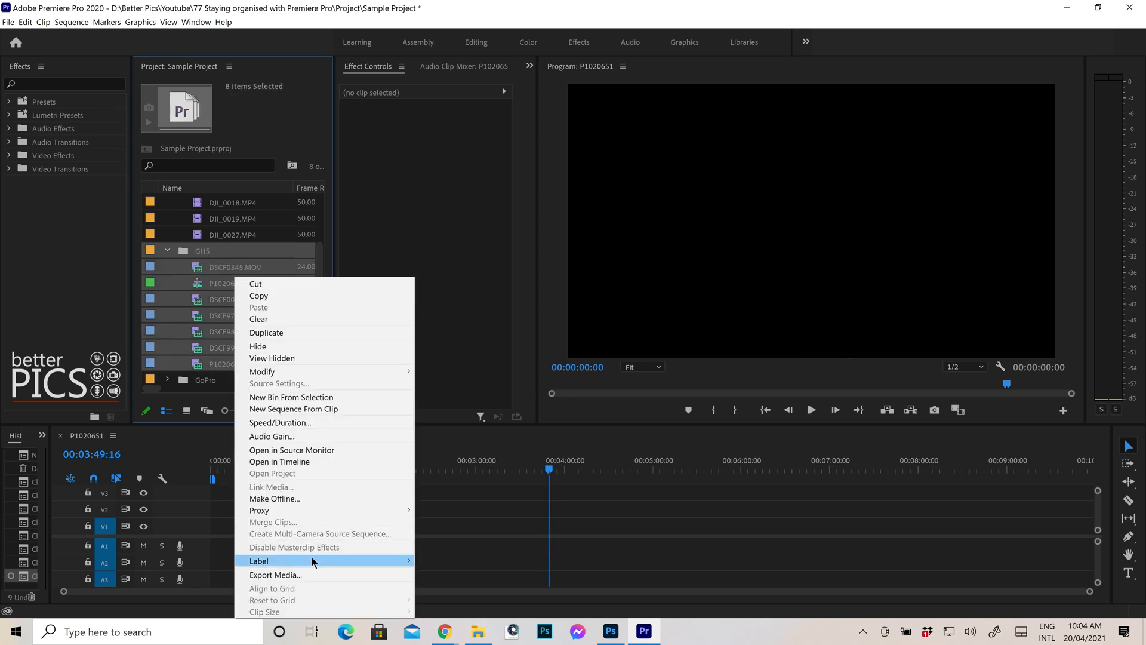
pyautogui.moveTo(311, 561)
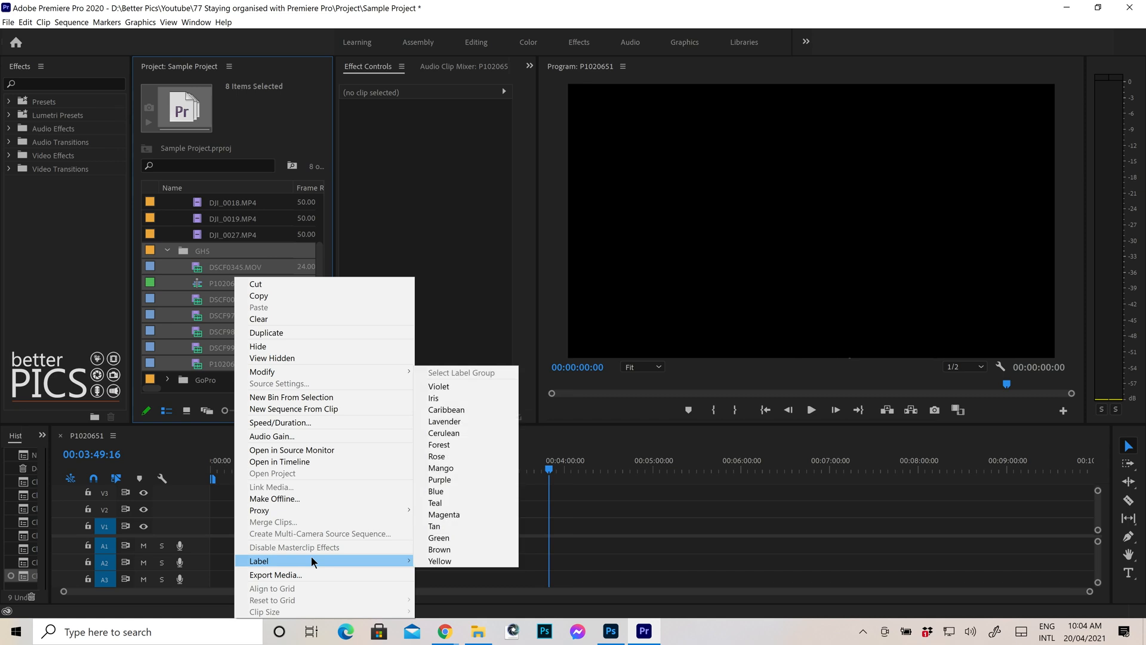
pyautogui.click(460, 514)
pyautogui.scroll(-3, 206, 287)
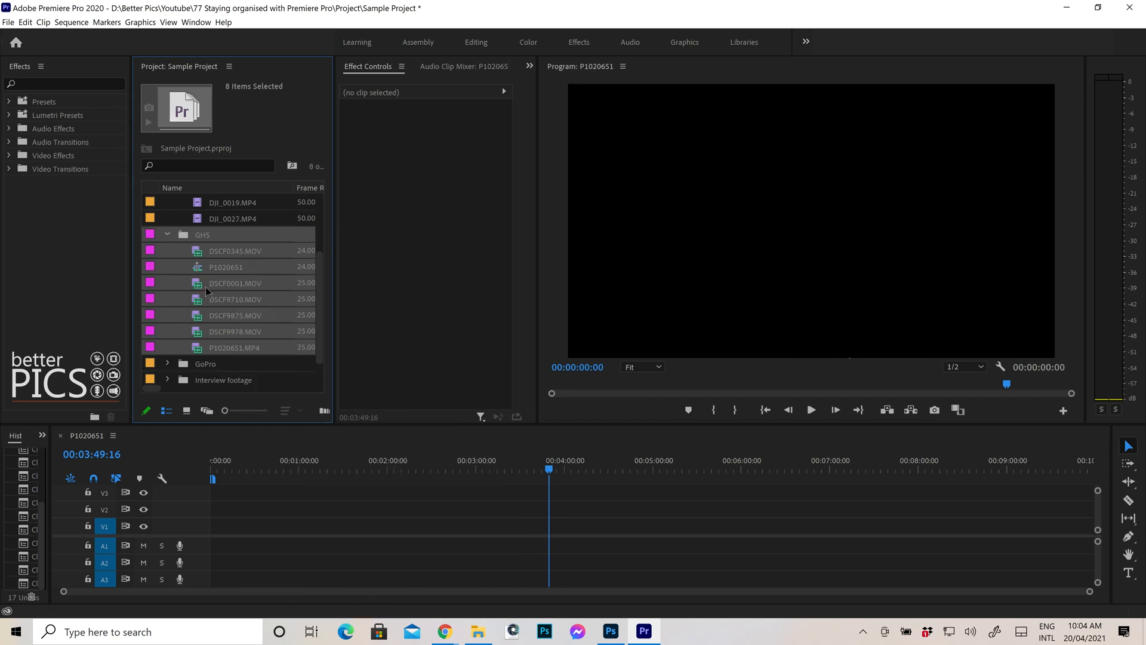
# Collapse the other bins, then select the GoPro bin with its clips and label them Caribbean.
pyautogui.scroll(1, 177, 264)
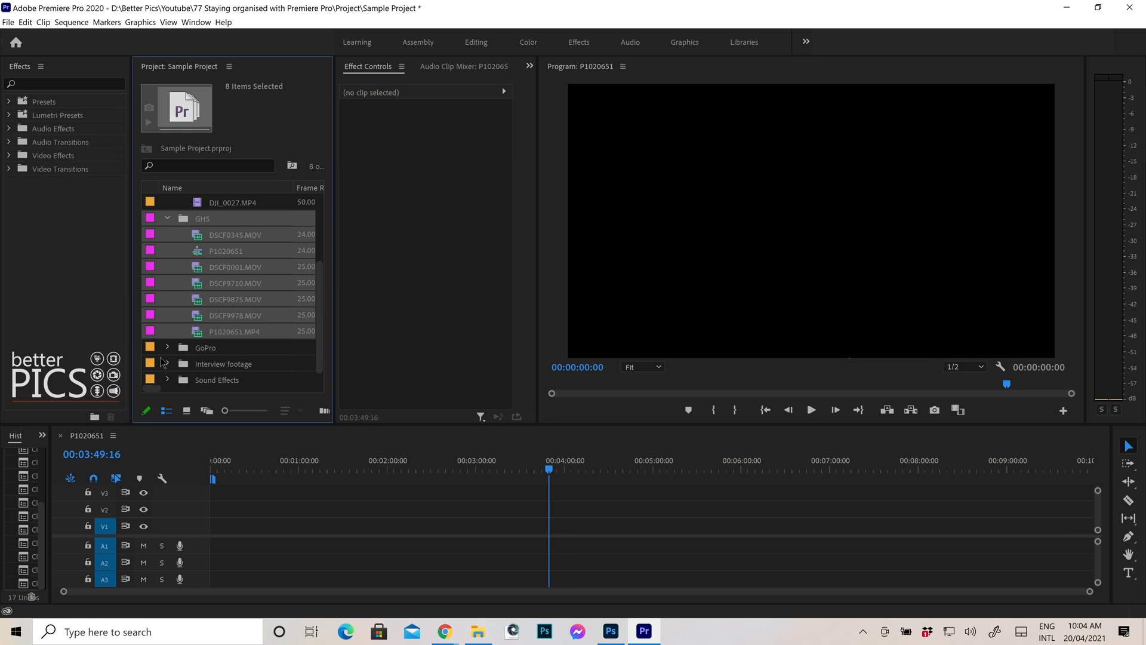
pyautogui.click(168, 218)
pyautogui.scroll(6, 170, 239)
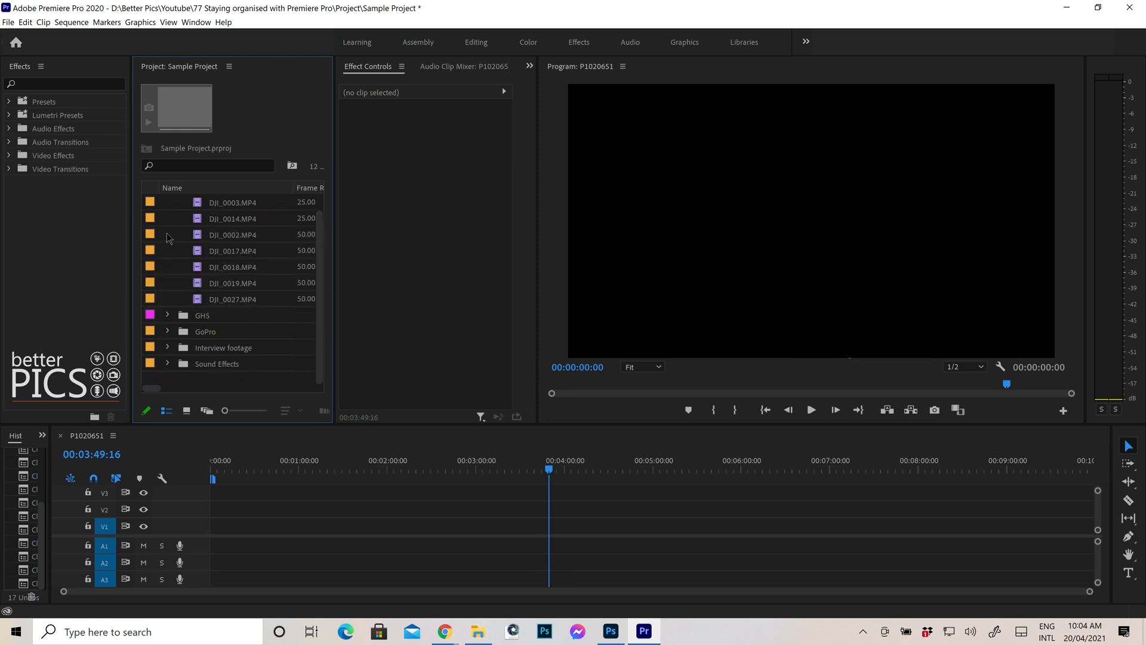
pyautogui.scroll(1, 178, 237)
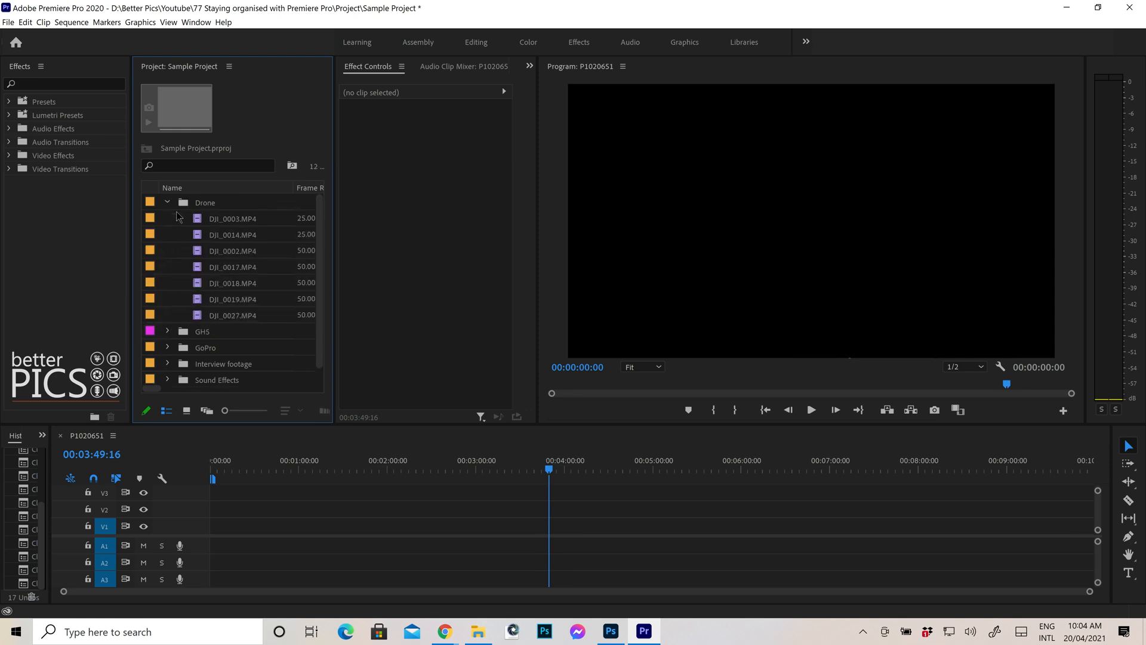
pyautogui.click(167, 202)
pyautogui.click(167, 235)
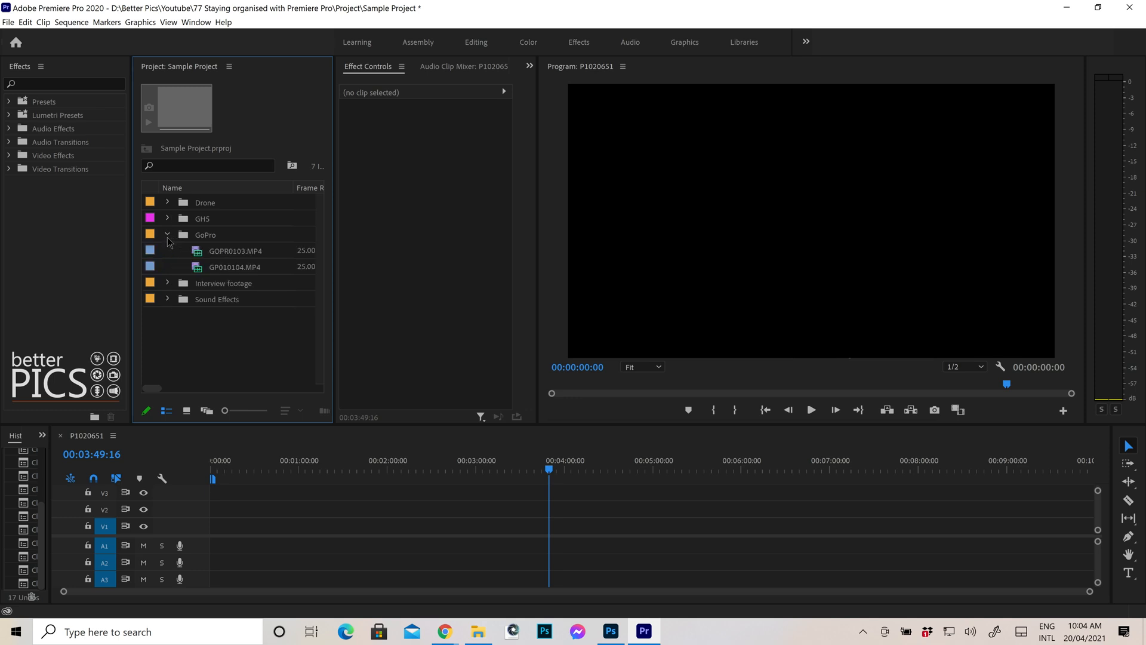
pyautogui.click(209, 234)
pyautogui.keyDown('shift'); pyautogui.click(226, 267); pyautogui.keyUp('shift')
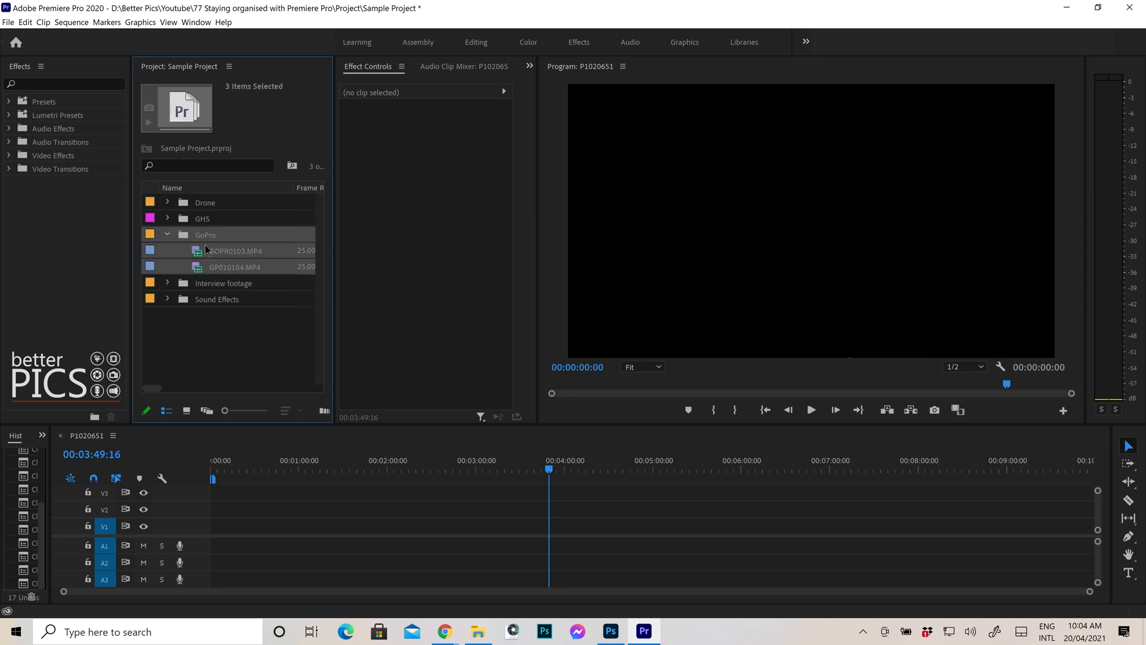
pyautogui.rightClick(205, 245)
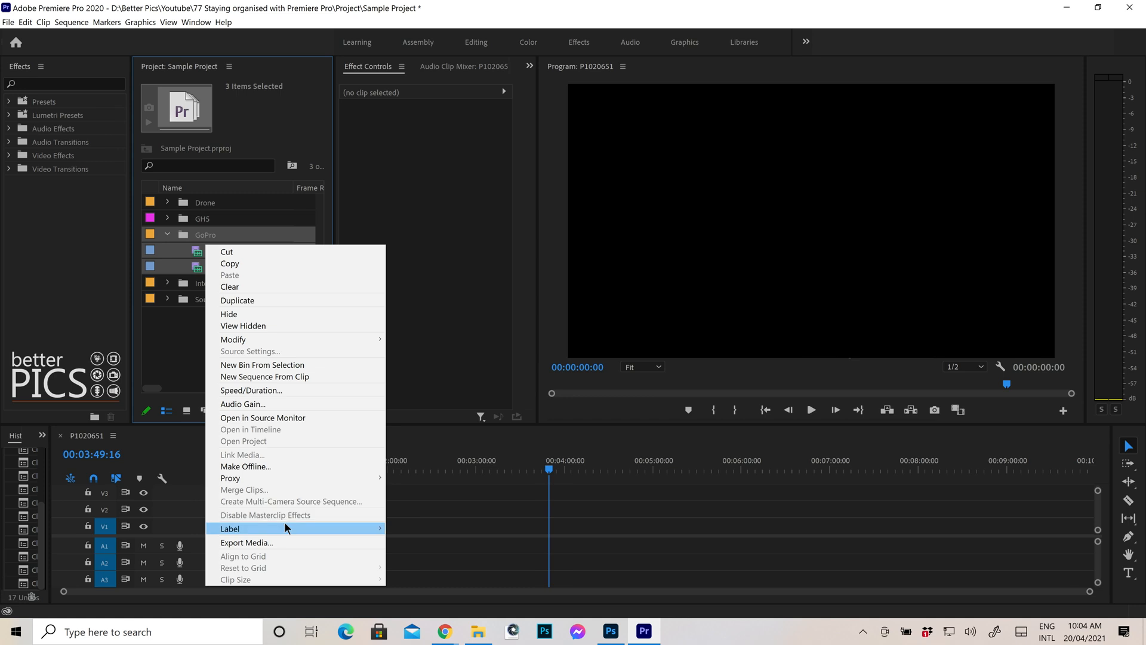
pyautogui.moveTo(285, 526)
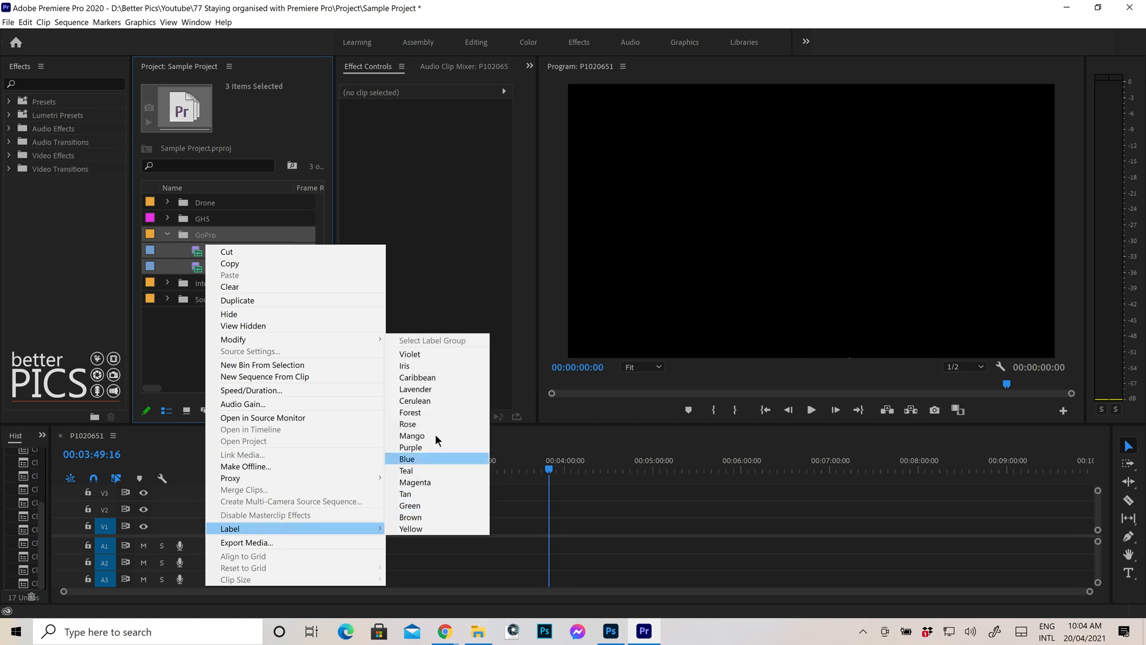
pyautogui.click(446, 377)
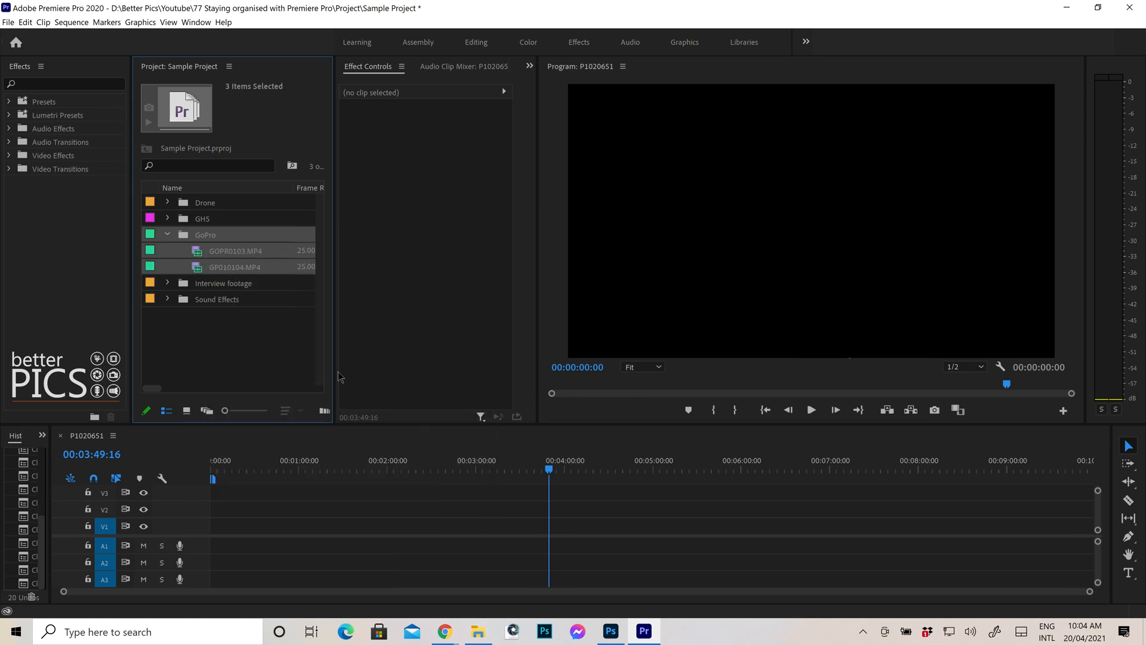
# Expand and collapse each bin to check the new label colours.
pyautogui.click(168, 236)
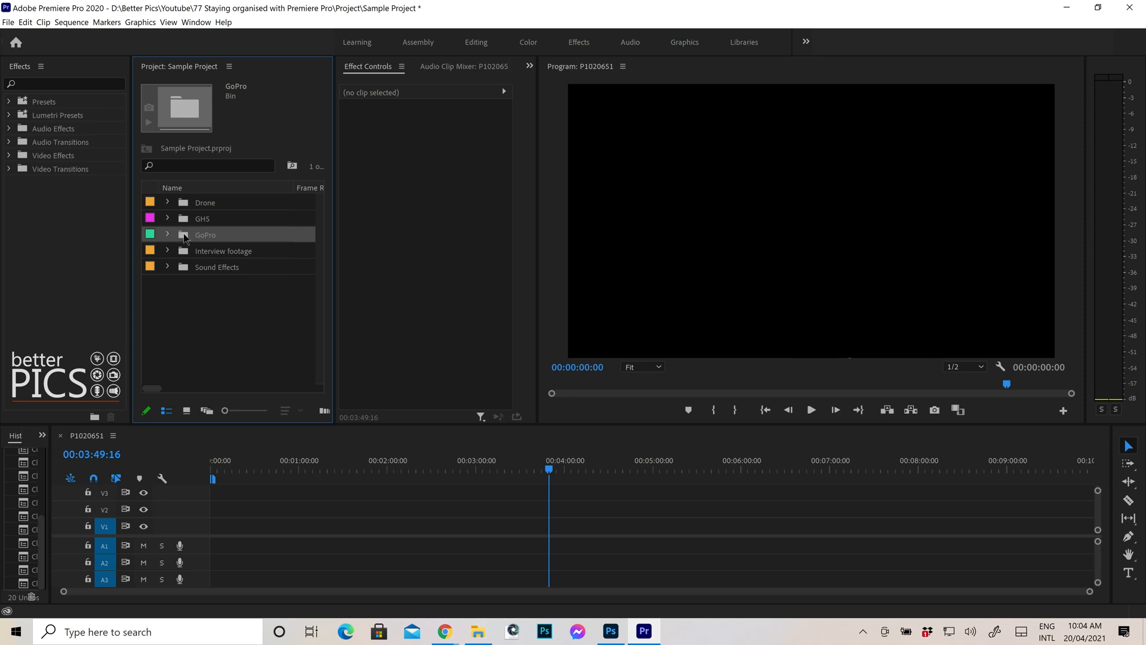
pyautogui.click(169, 234)
pyautogui.click(169, 234)
pyautogui.click(167, 217)
pyautogui.click(167, 218)
pyautogui.click(169, 201)
pyautogui.click(169, 201)
# Add the GHS bin's clips to the start of the sequence timeline.
pyautogui.click(213, 205)
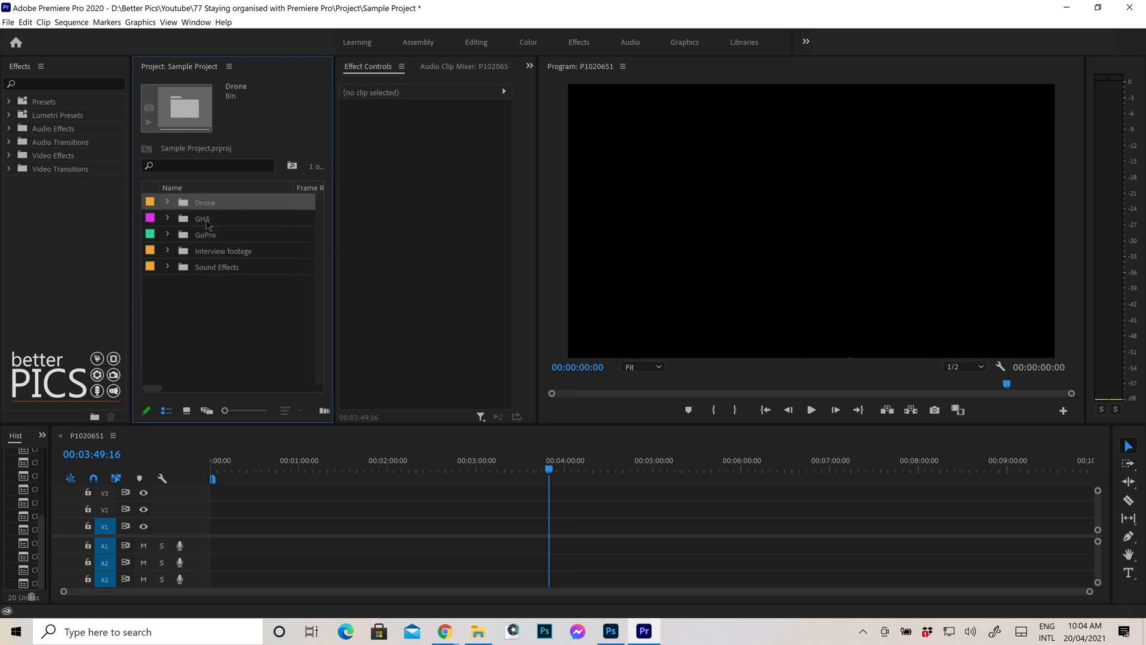
pyautogui.click(205, 225)
pyautogui.moveTo(205, 225); pyautogui.dragTo(246, 530)
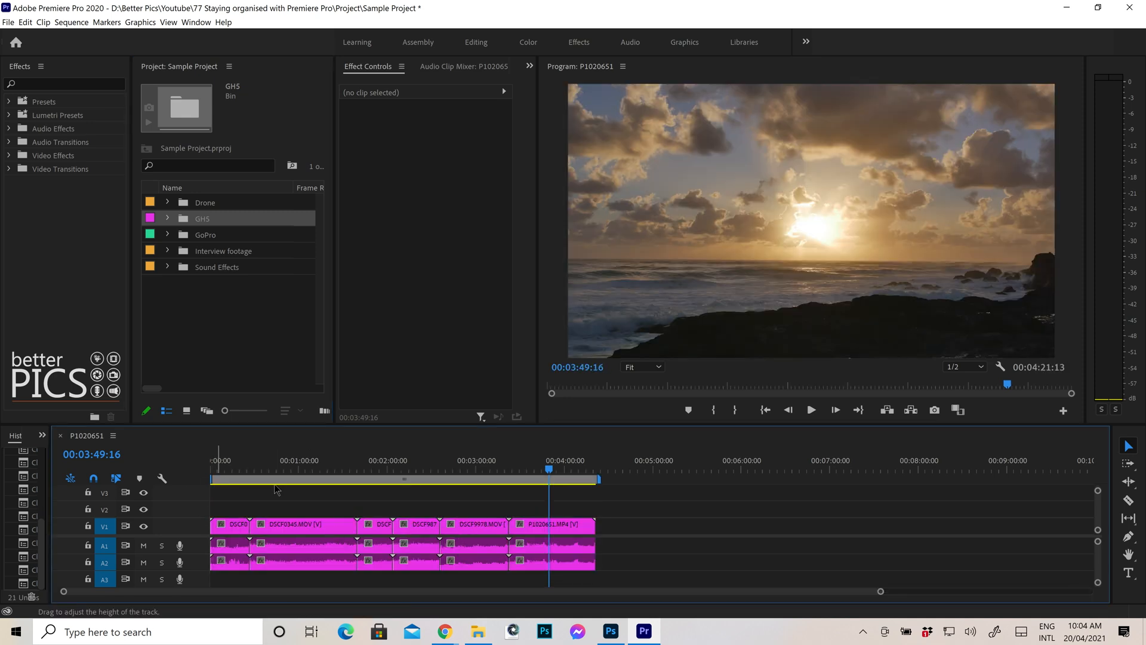
# Add the GoPro bin's clips, then the Drone bin's clips, to the timeline after the GHS clips.
pyautogui.click(196, 238)
pyautogui.moveTo(196, 237); pyautogui.dragTo(719, 536)
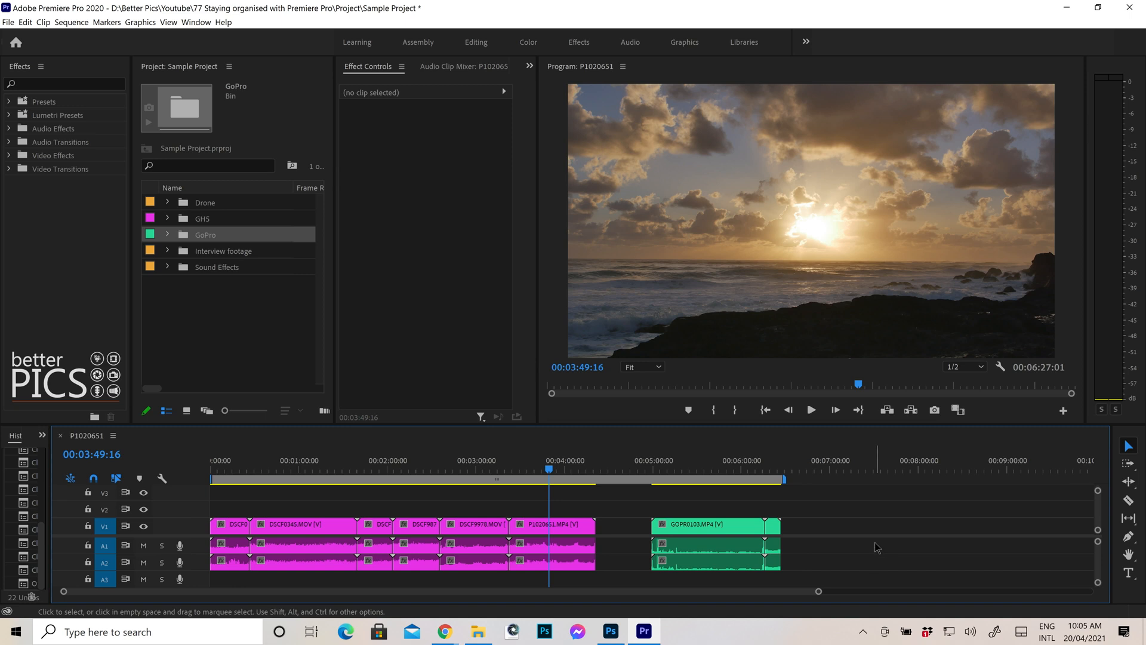
pyautogui.moveTo(192, 204); pyautogui.dragTo(853, 541)
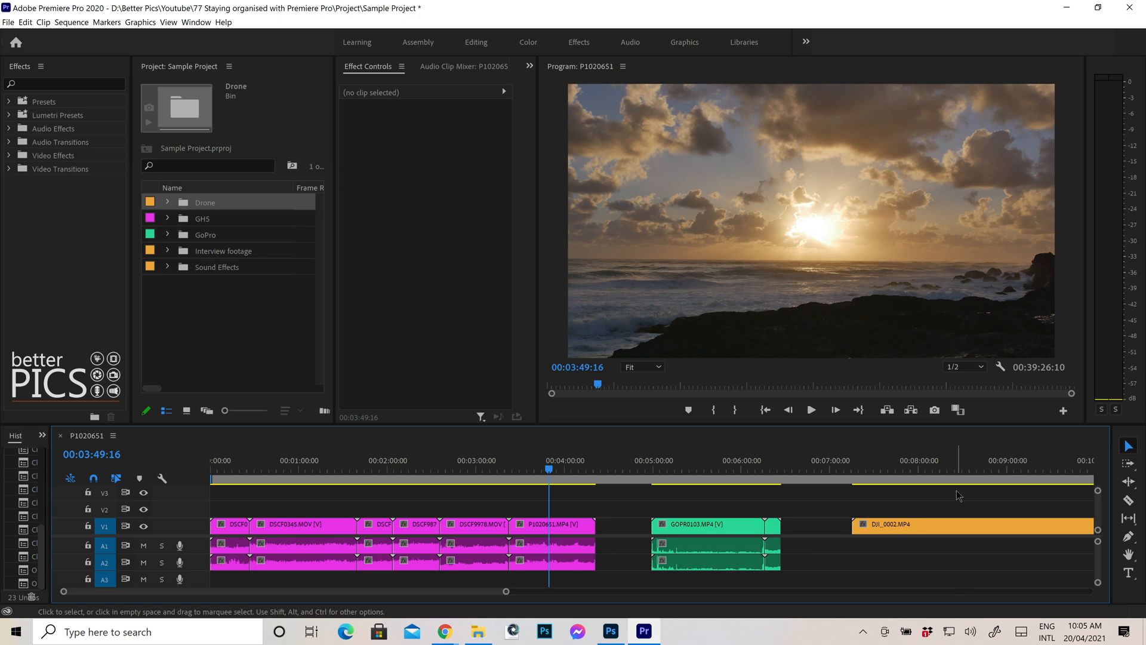
# Save the project.
pyautogui.press('\\')
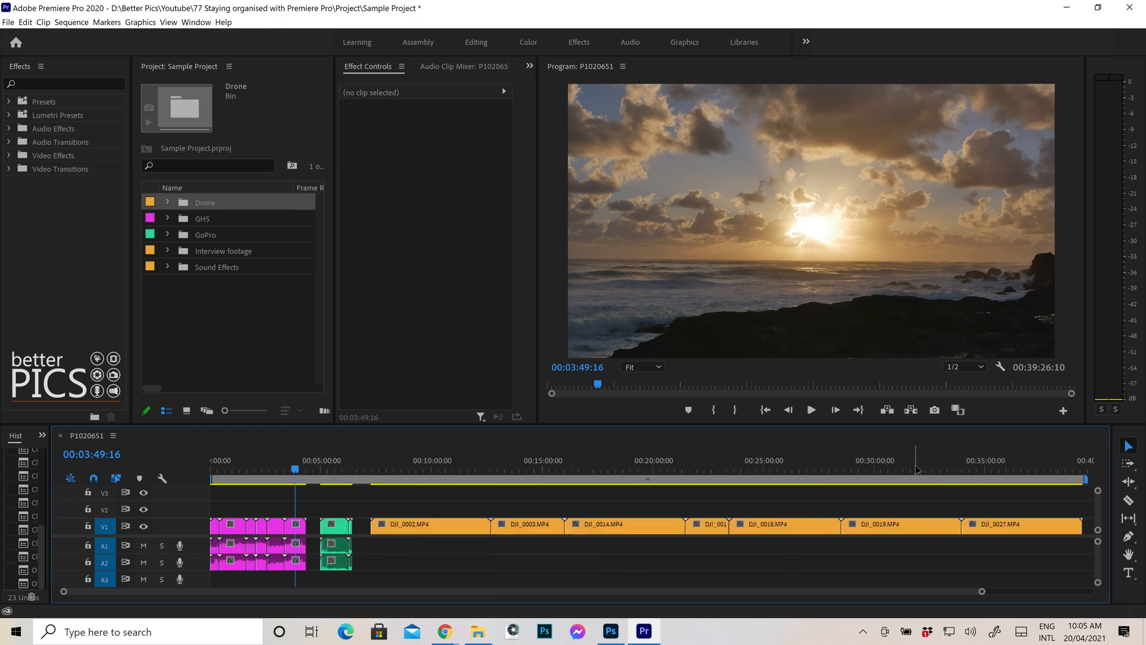
pyautogui.press('\\')
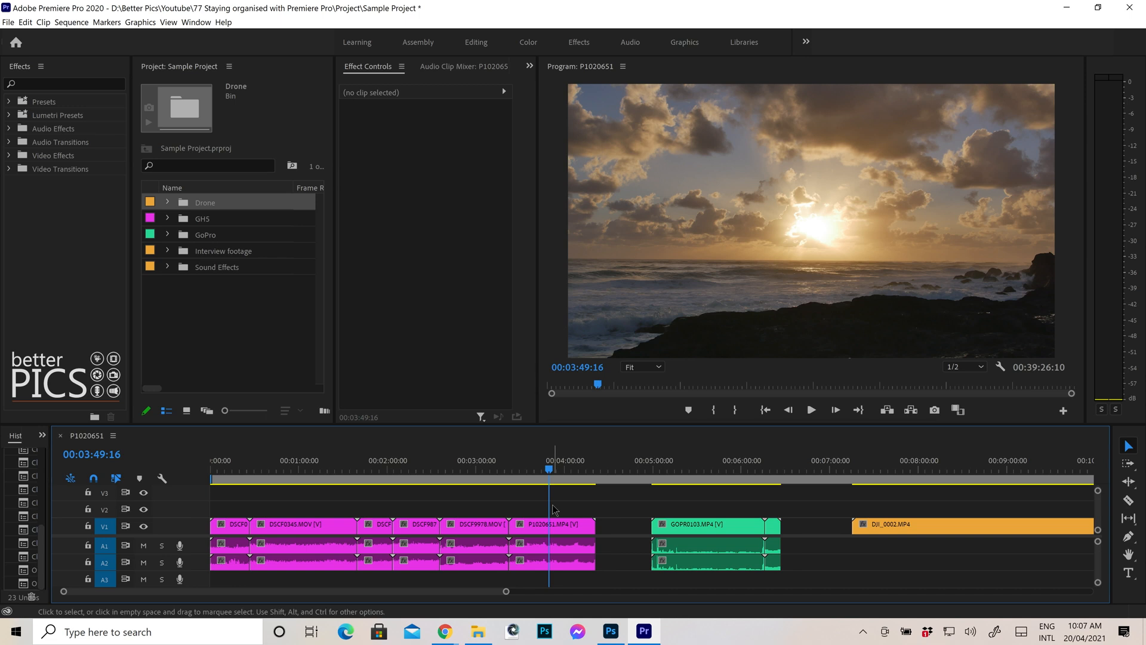
pyautogui.hotkey('ctrl', 's')
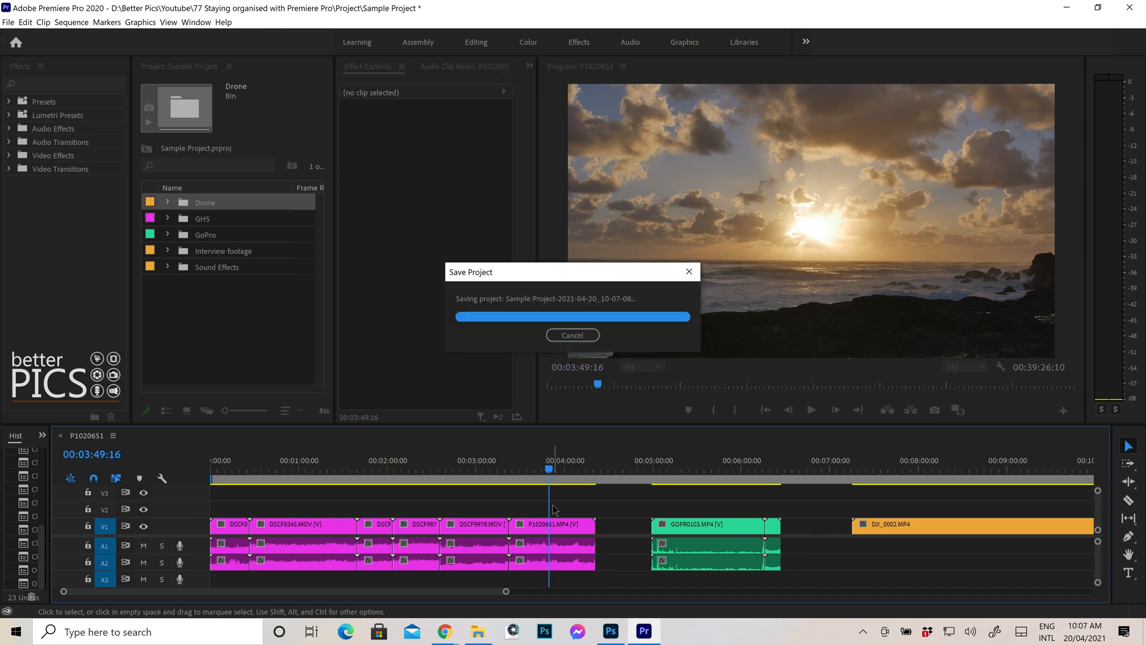